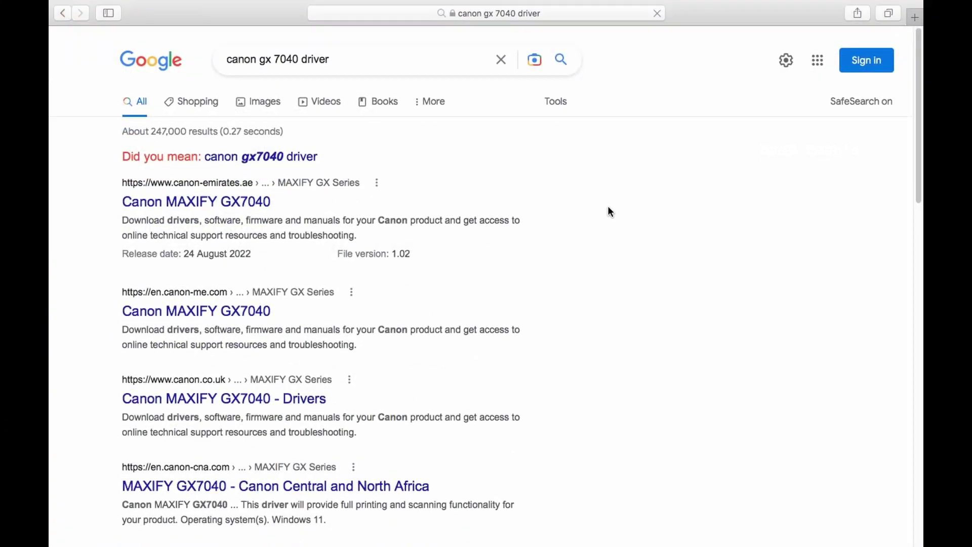
- Reach the Canon MAXIFY GX7040 support page and accept the site's cookies
{"action": "left_click", "coordinate": [239, 312]}
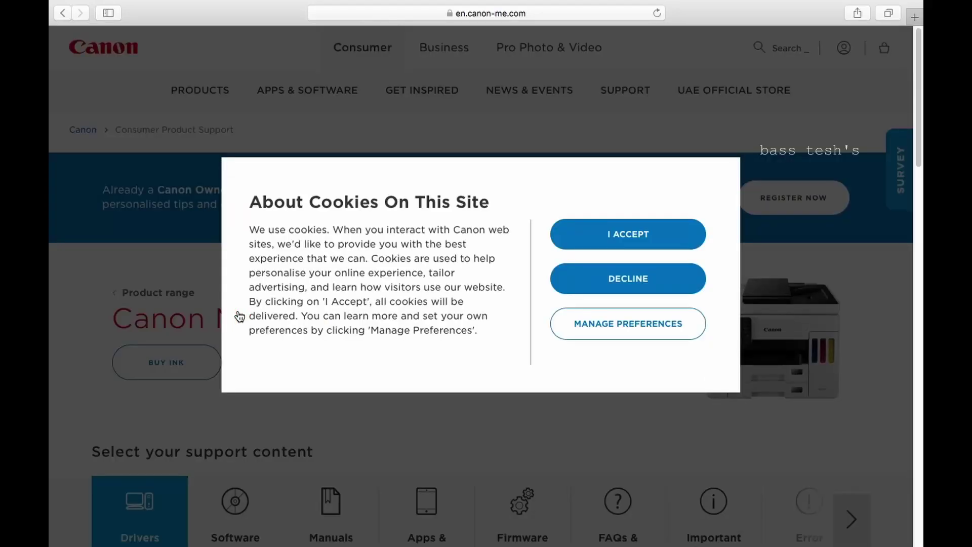
{"action": "left_click", "coordinate": [613, 231]}
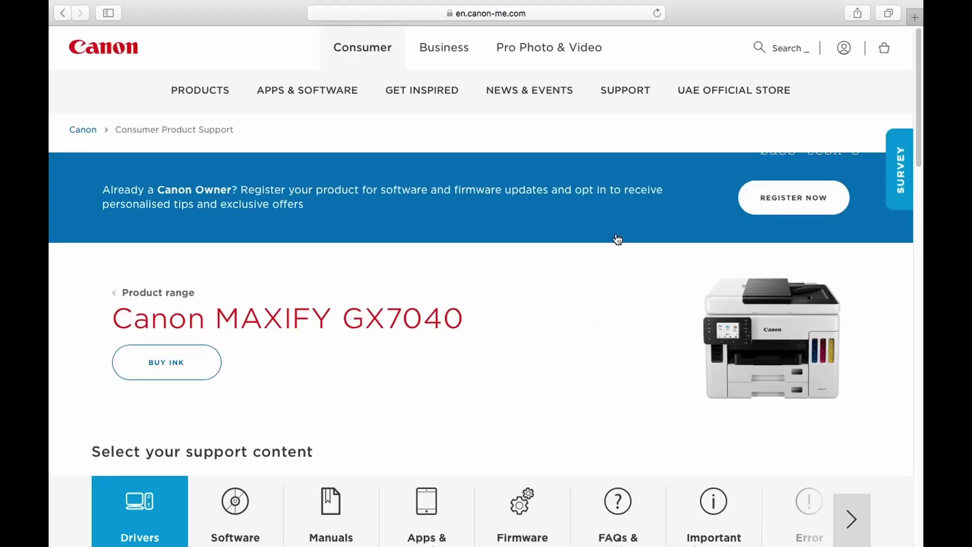
{"action": "scroll", "coordinate": [482, 304], "scroll_direction": "down", "scroll_amount": 1}
{"action": "scroll", "coordinate": [483, 305], "scroll_direction": "down", "scroll_amount": 2}
{"action": "scroll", "coordinate": [482, 305], "scroll_direction": "down", "scroll_amount": 3}
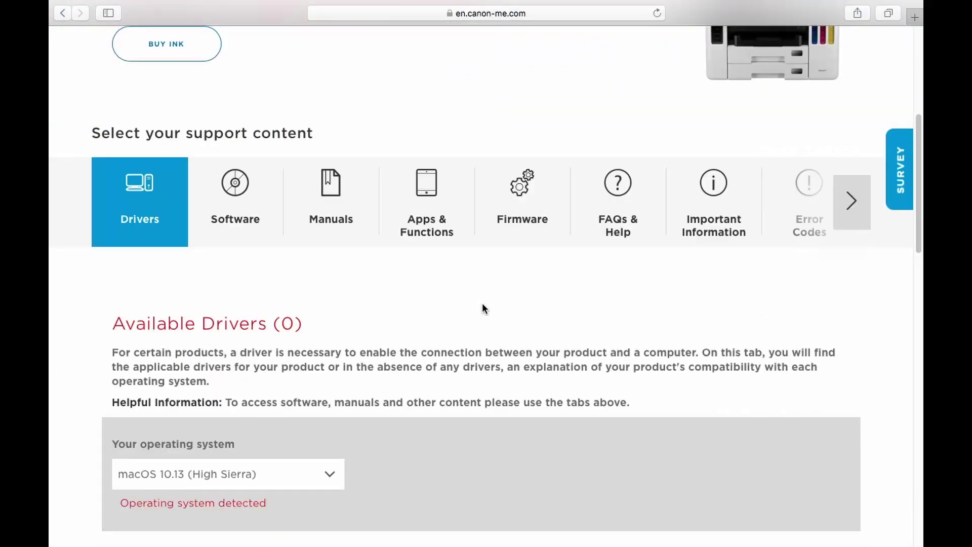
{"action": "scroll", "coordinate": [482, 308], "scroll_direction": "down", "scroll_amount": 1}
{"action": "scroll", "coordinate": [483, 308], "scroll_direction": "down", "scroll_amount": 3}
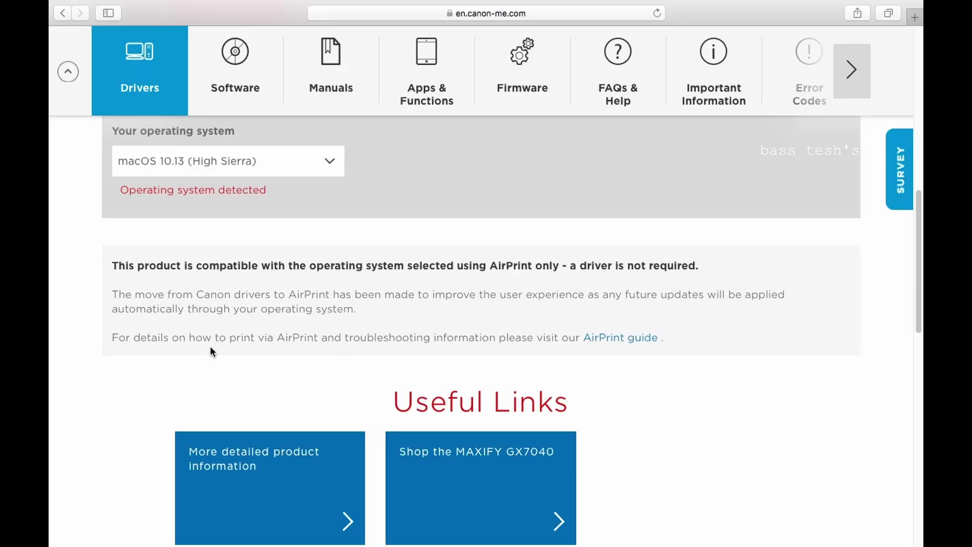
- Review the Canon AirPrint guide's steps for printing from a Mac
{"action": "left_click", "coordinate": [620, 339]}
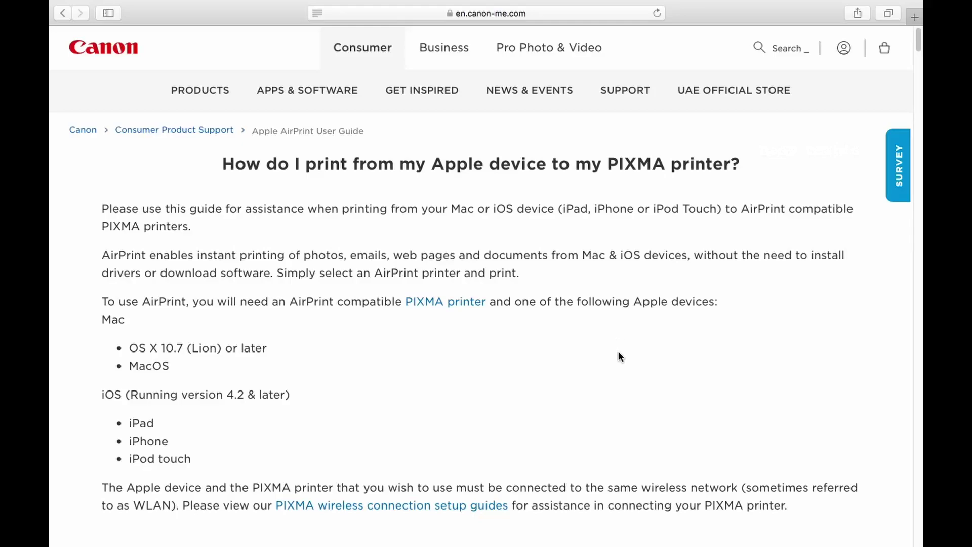
{"action": "scroll", "coordinate": [618, 356], "scroll_direction": "down", "scroll_amount": 2}
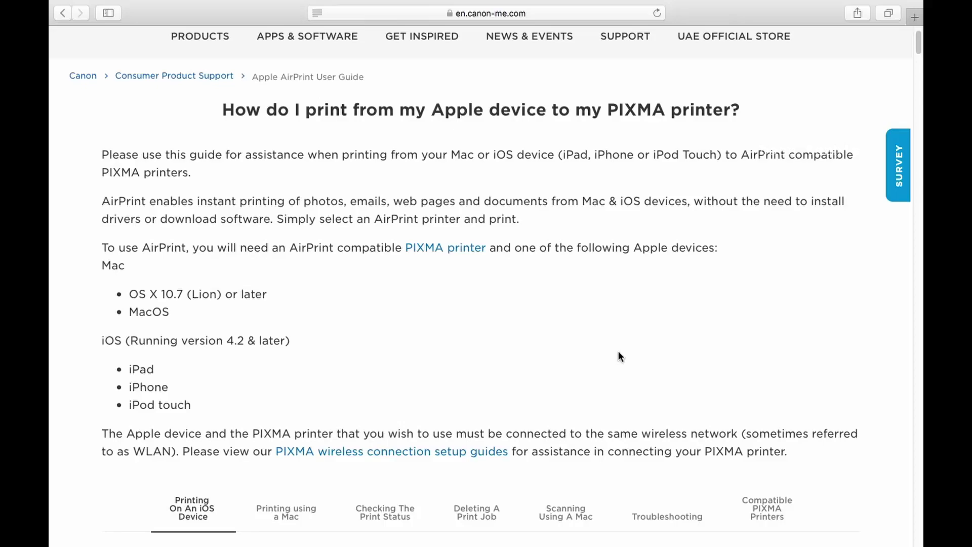
{"action": "scroll", "coordinate": [619, 357], "scroll_direction": "down", "scroll_amount": 10}
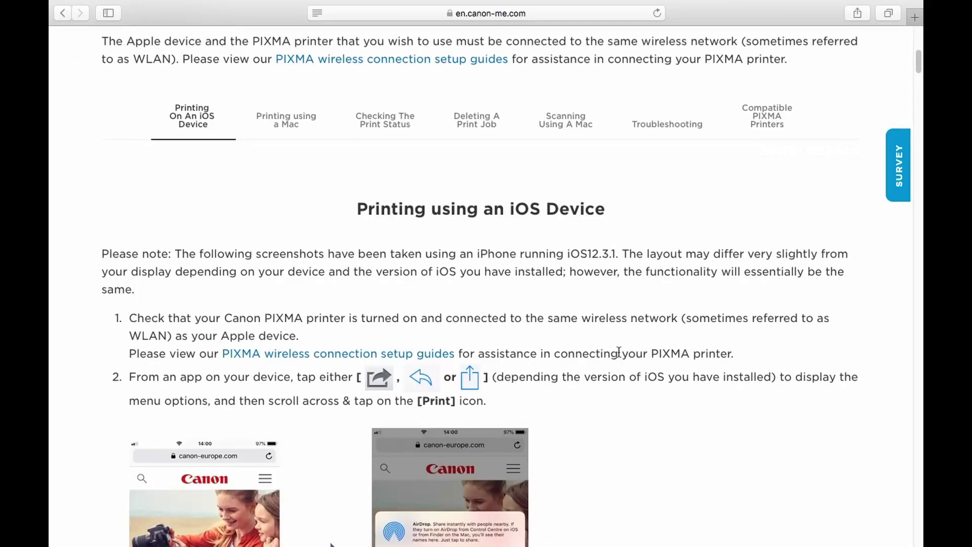
{"action": "scroll", "coordinate": [619, 356], "scroll_direction": "down", "scroll_amount": 2}
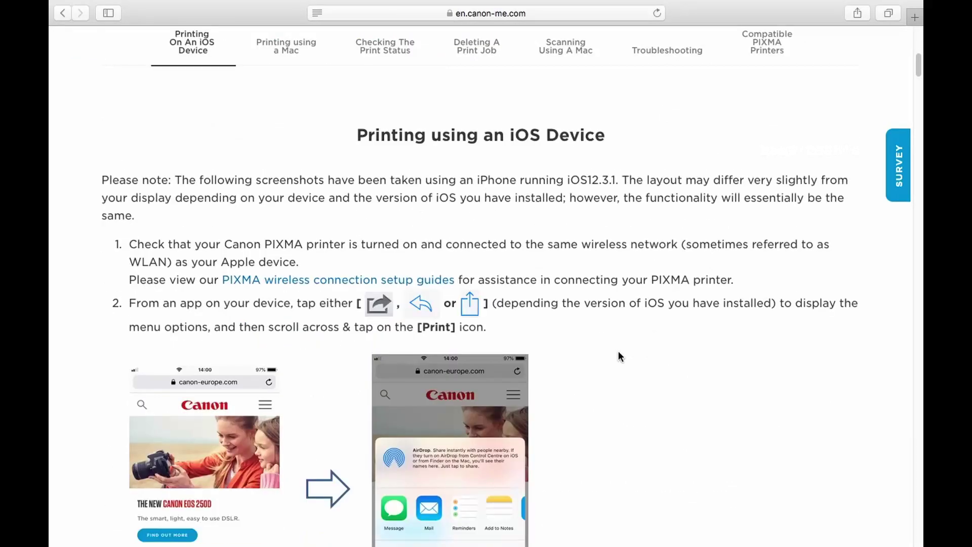
{"action": "scroll", "coordinate": [618, 356], "scroll_direction": "down", "scroll_amount": 2}
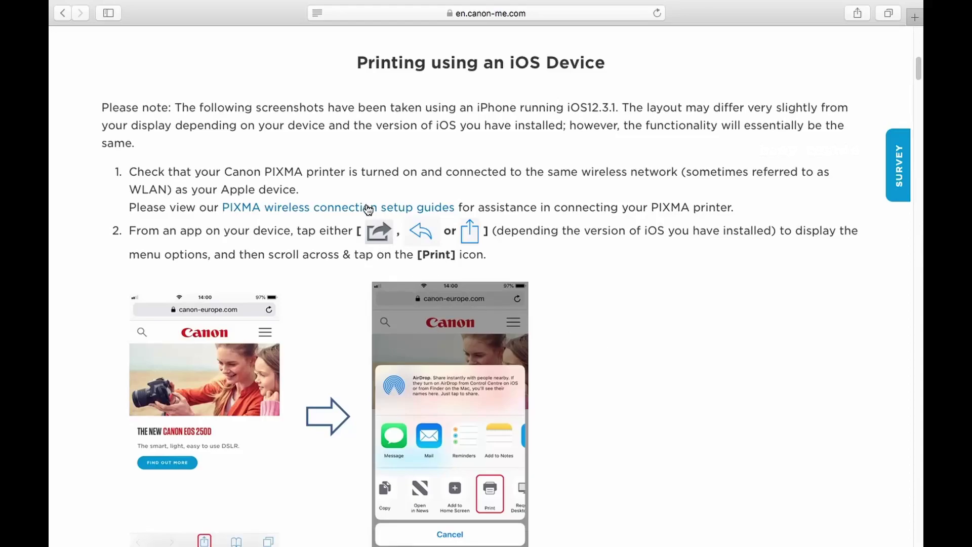
{"action": "scroll", "coordinate": [625, 347], "scroll_direction": "down", "scroll_amount": 10}
{"action": "scroll", "coordinate": [622, 352], "scroll_direction": "down", "scroll_amount": 10}
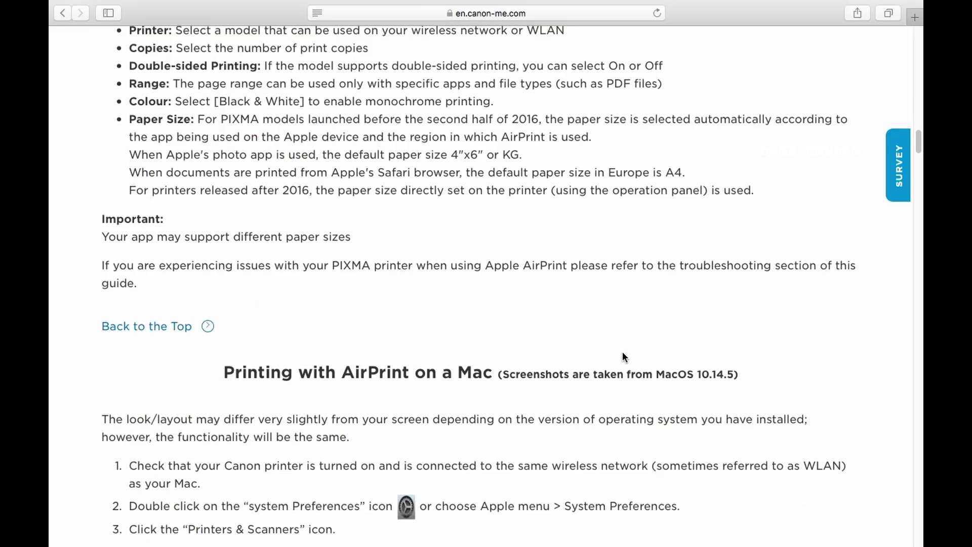
{"action": "scroll", "coordinate": [621, 352], "scroll_direction": "down", "scroll_amount": 10}
{"action": "scroll", "coordinate": [622, 352], "scroll_direction": "up", "scroll_amount": 15}
{"action": "scroll", "coordinate": [623, 352], "scroll_direction": "up", "scroll_amount": 10}
{"action": "scroll", "coordinate": [620, 352], "scroll_direction": "down", "scroll_amount": 2}
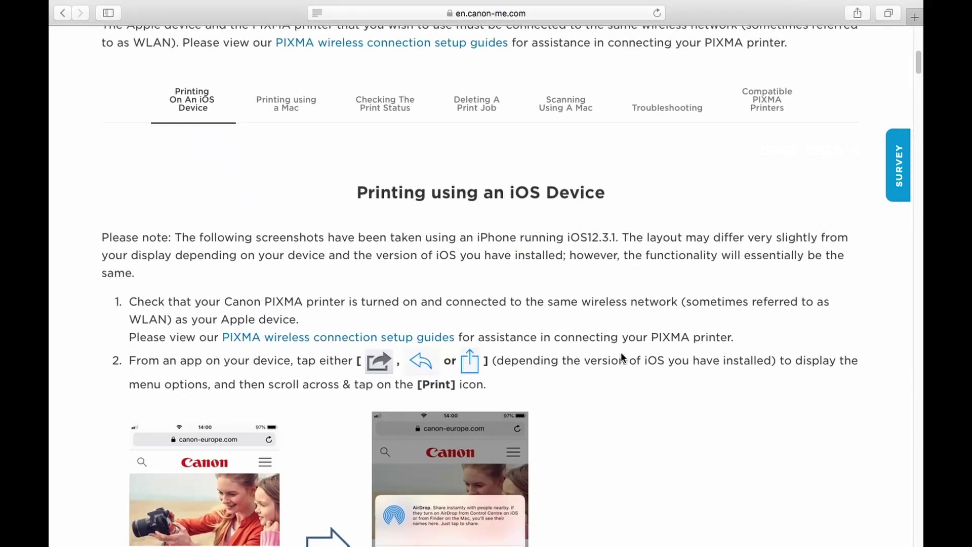
{"action": "scroll", "coordinate": [620, 352], "scroll_direction": "down", "scroll_amount": 8}
{"action": "scroll", "coordinate": [621, 352], "scroll_direction": "down", "scroll_amount": 10}
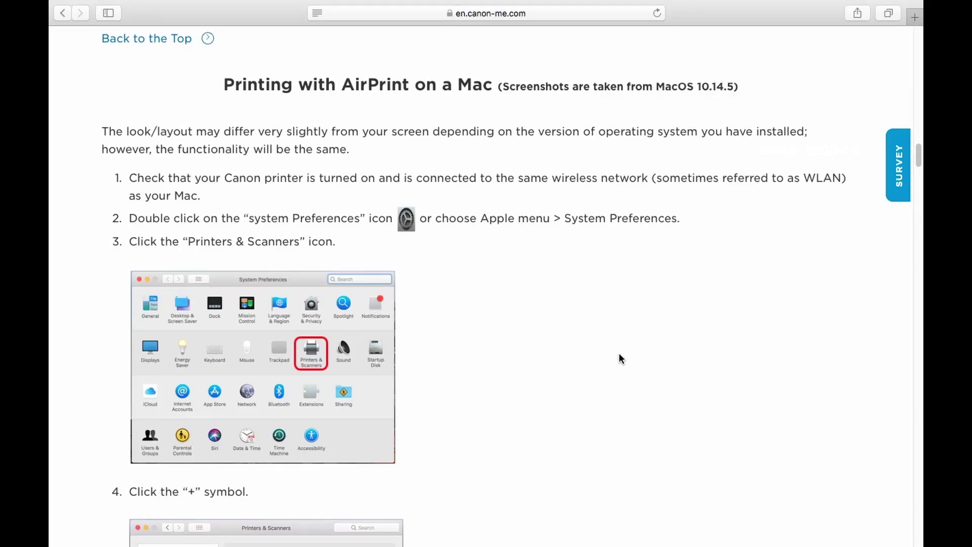
- Hide Safari and launch Printers & Scanners from a Spotlight search for 'prin'
{"action": "key", "text": "super+w"}
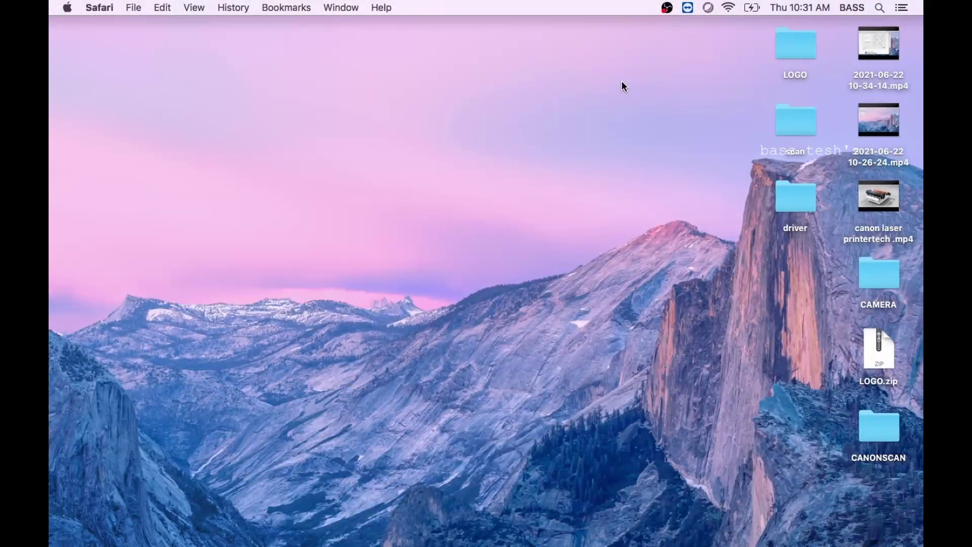
{"action": "left_click", "coordinate": [879, 7]}
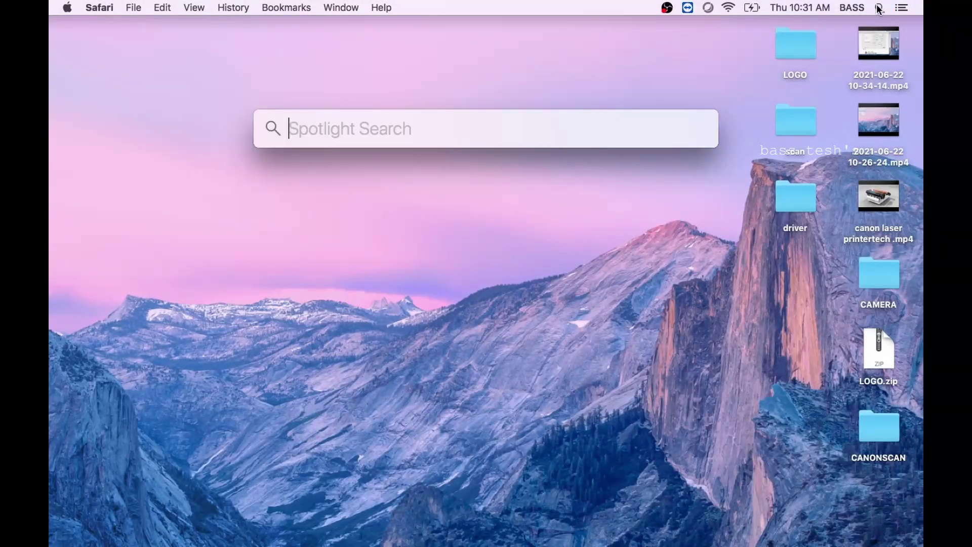
{"action": "type", "text": "pri"}
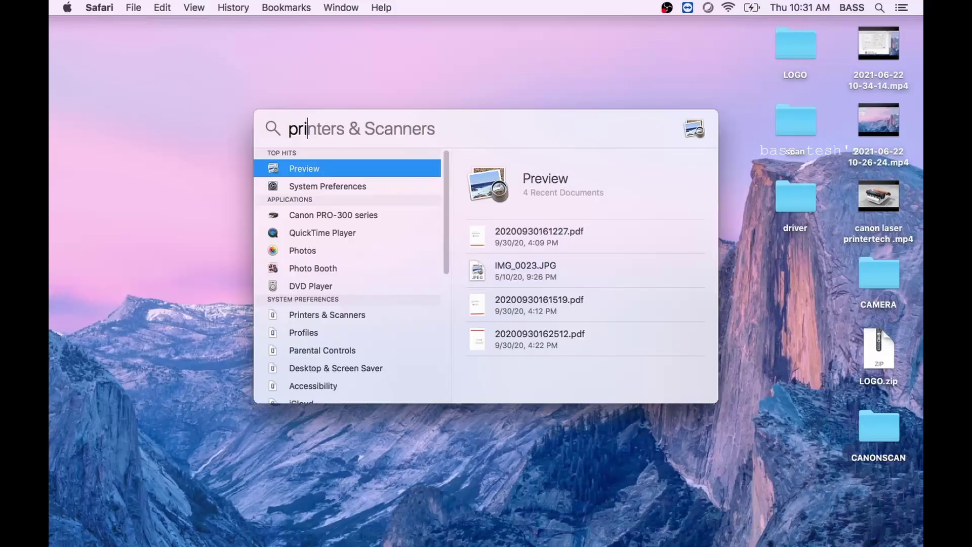
{"action": "type", "text": "n"}
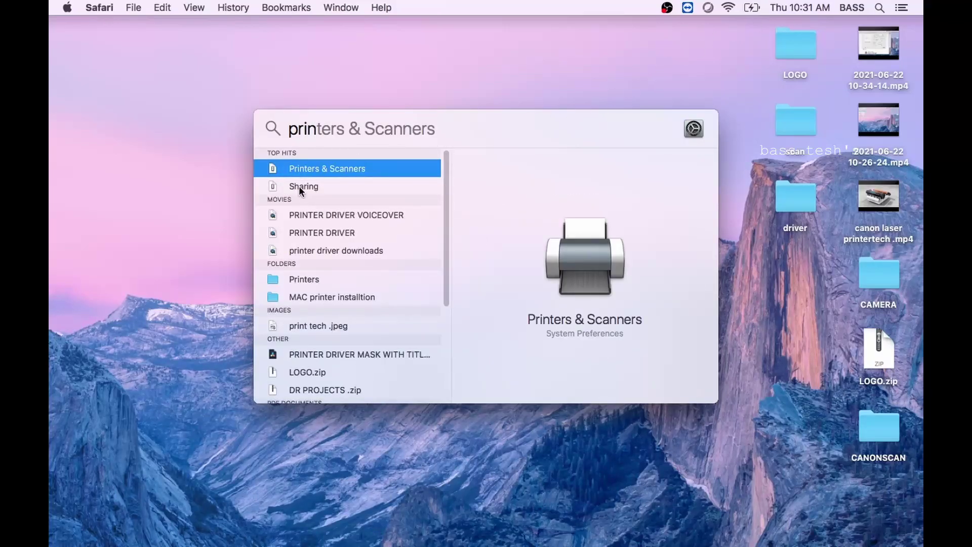
{"action": "left_click", "coordinate": [315, 171]}
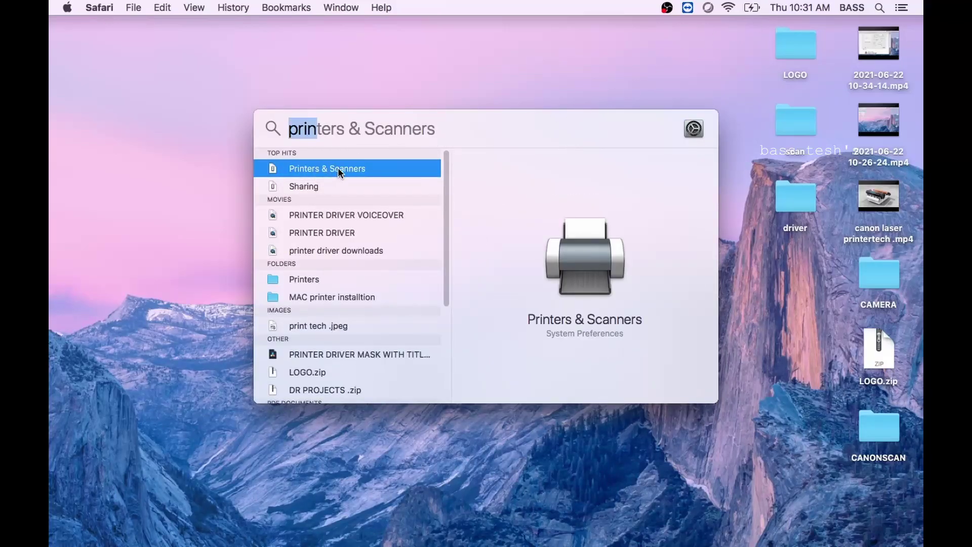
{"action": "double_click", "coordinate": [338, 167]}
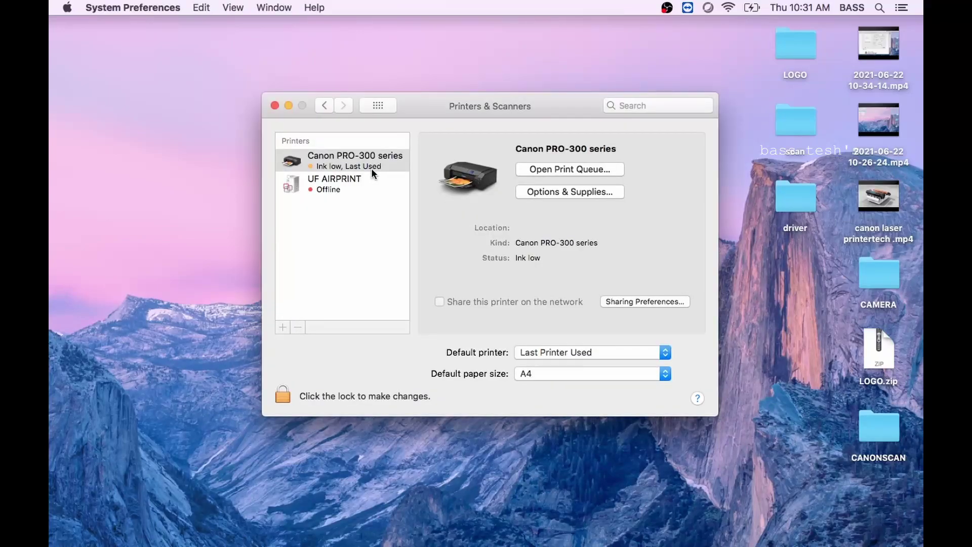
- Add the nearby Canon GX7000 series as an AirPrint printer
{"action": "left_click", "coordinate": [283, 327]}
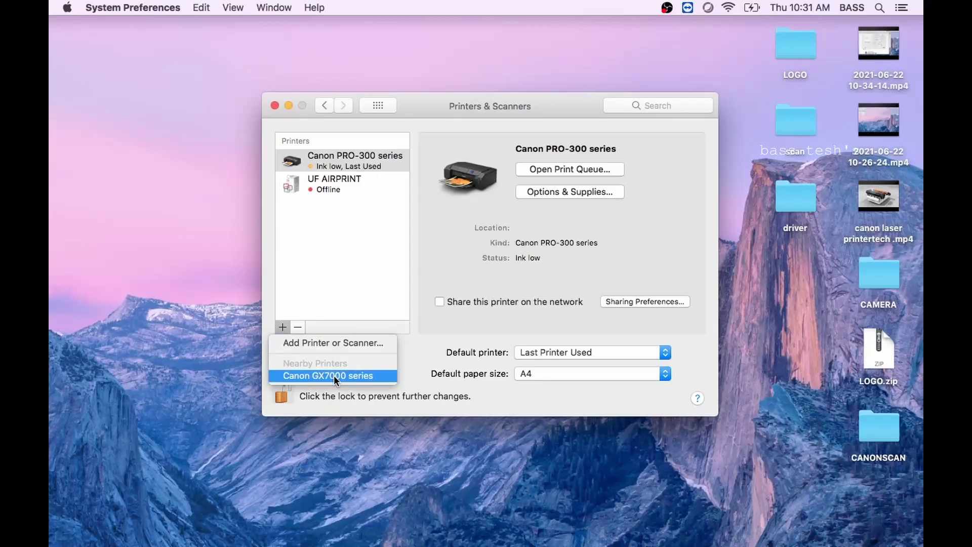
{"action": "left_click", "coordinate": [332, 343]}
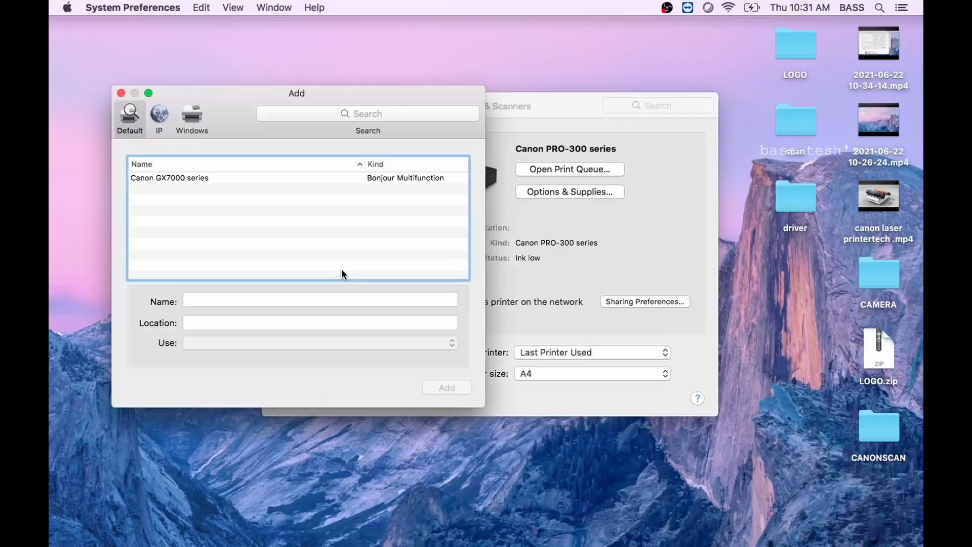
{"action": "left_click", "coordinate": [188, 178]}
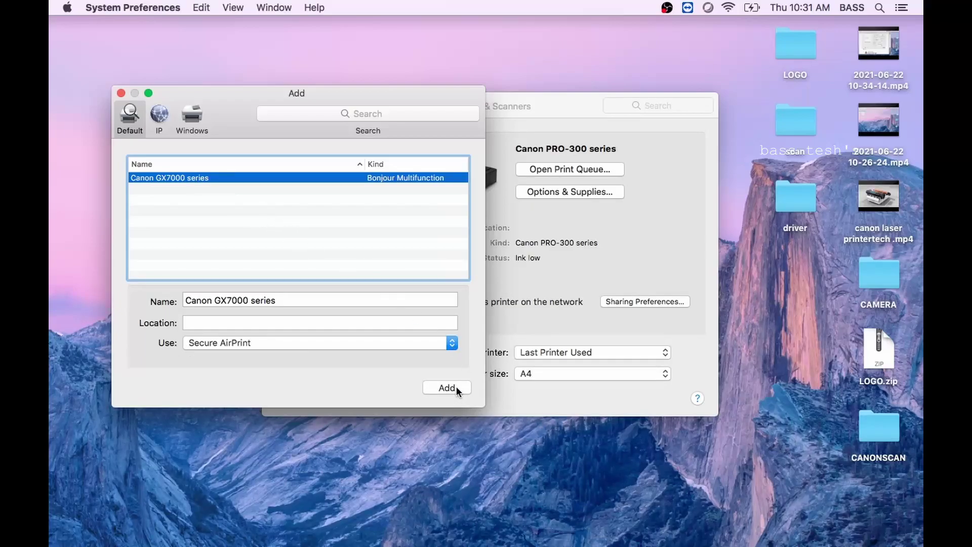
{"action": "left_click", "coordinate": [456, 386]}
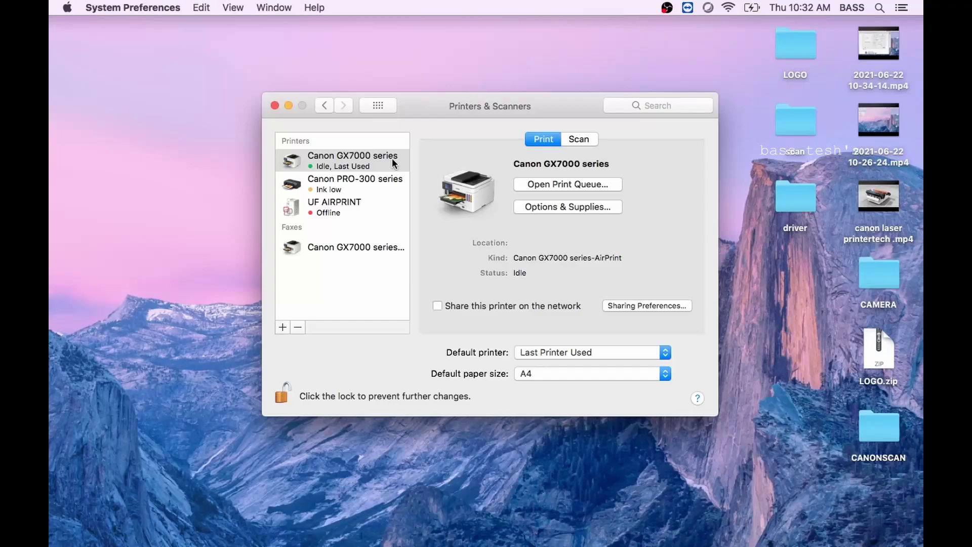
- Bring up the GX7000's scanner from its print queue and preview the calendar page on the glass
{"action": "left_click", "coordinate": [601, 184]}
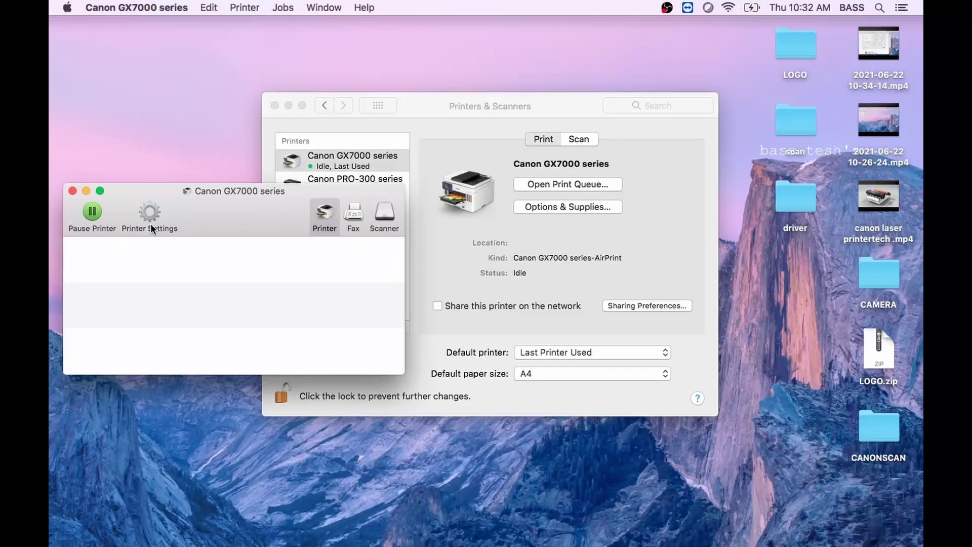
{"action": "left_click", "coordinate": [360, 214]}
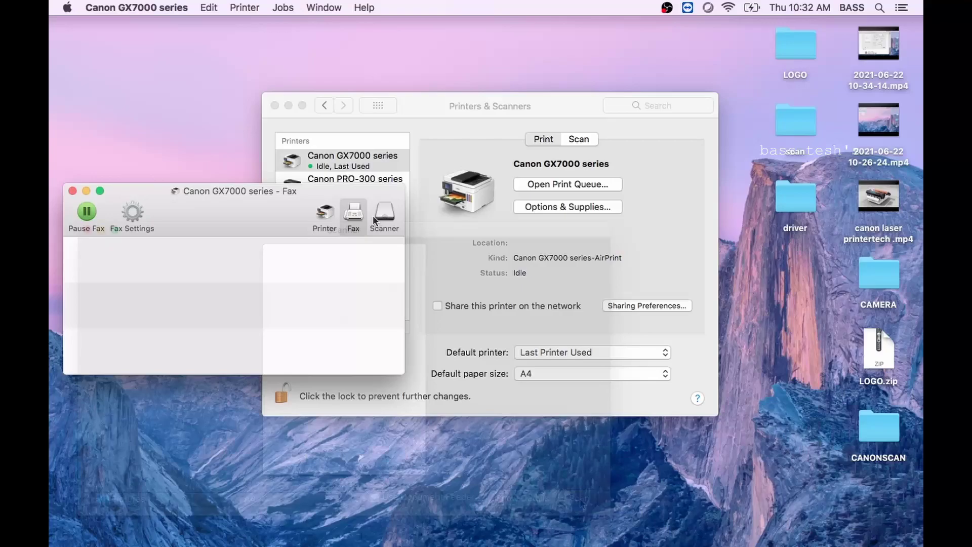
{"action": "left_click", "coordinate": [578, 498]}
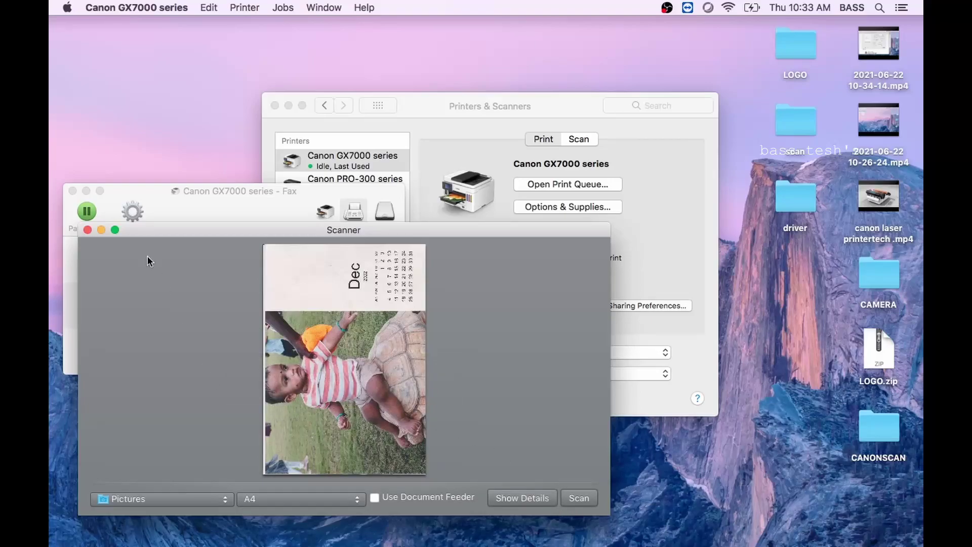
- Scan the photo as a colour JPEG named Scan into the Pictures folder
{"action": "left_click", "coordinate": [114, 230]}
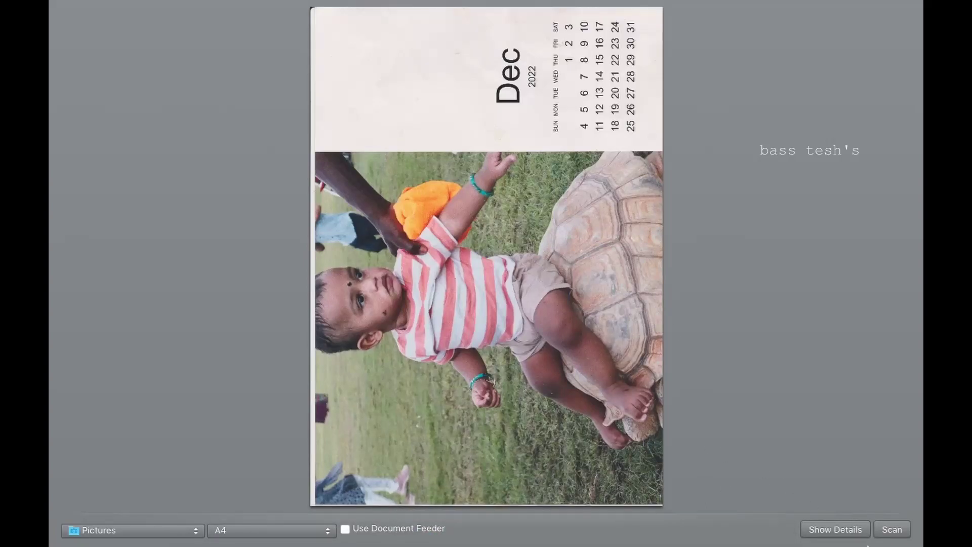
{"action": "left_click", "coordinate": [855, 529]}
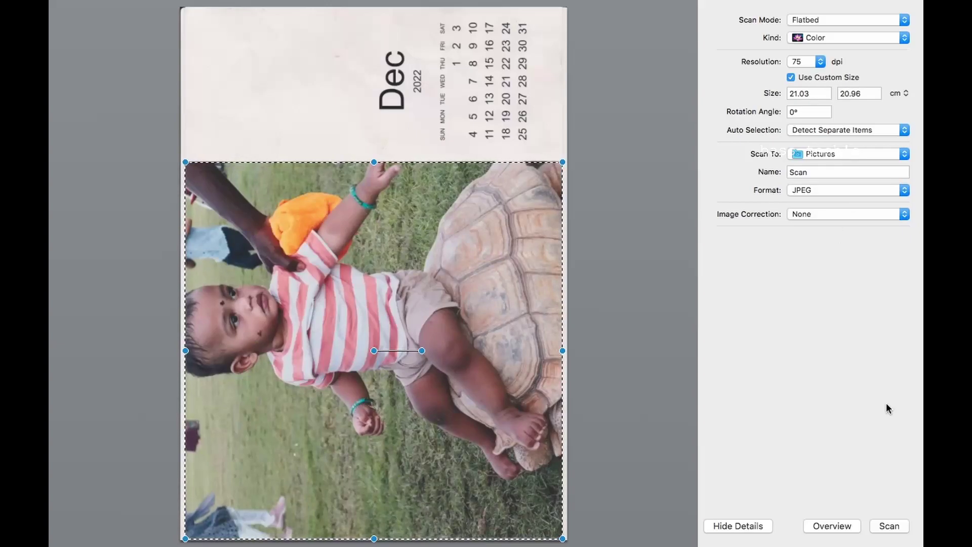
{"action": "left_click", "coordinate": [895, 527]}
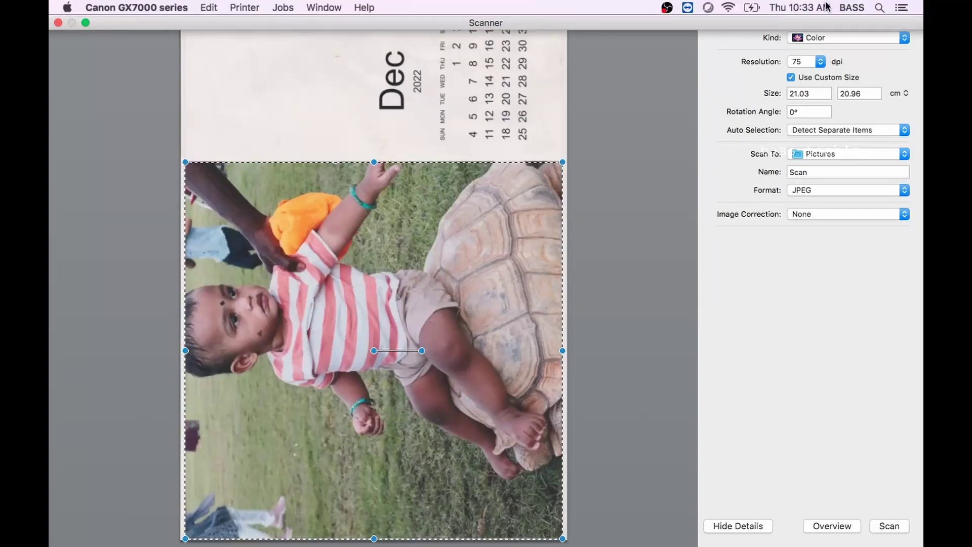
- Locate the Pictures folder with the saved scans through a Spotlight search for 'pict'
{"action": "left_click", "coordinate": [879, 9]}
{"action": "type", "text": "prin"}
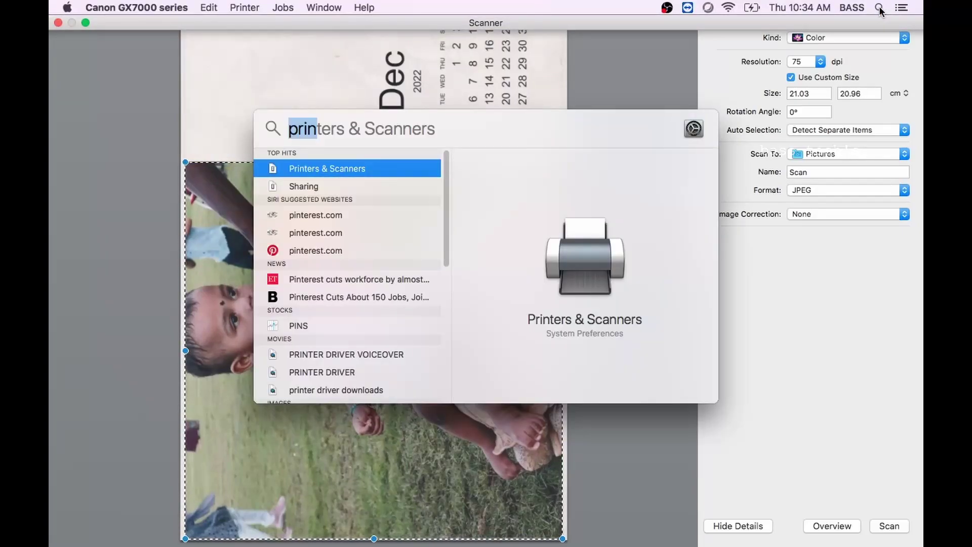
{"action": "type", "text": "pi"}
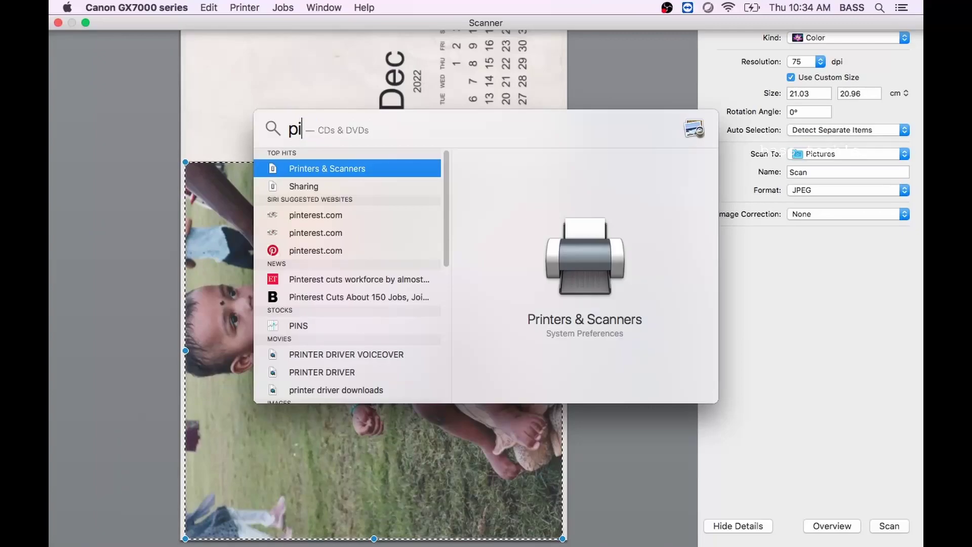
{"action": "type", "text": "ct"}
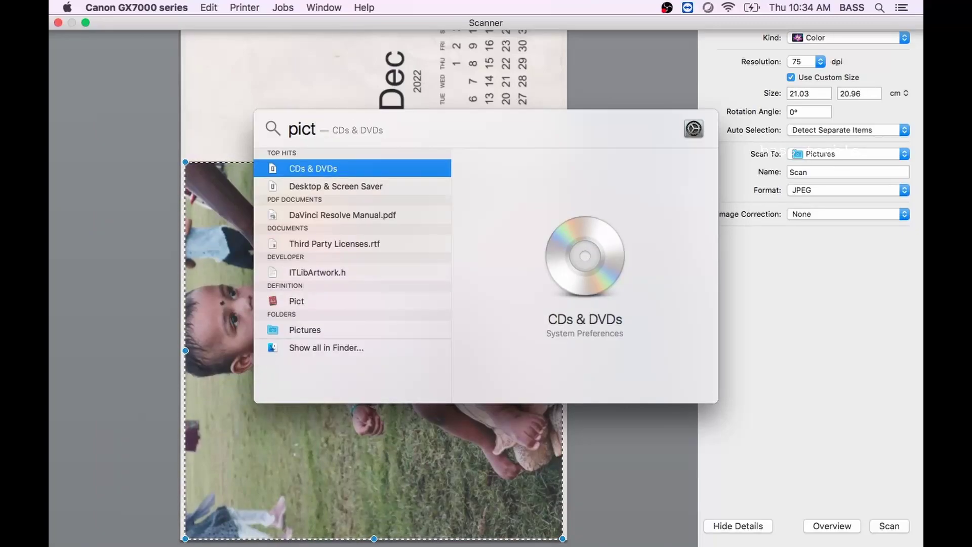
{"action": "left_click", "coordinate": [295, 330]}
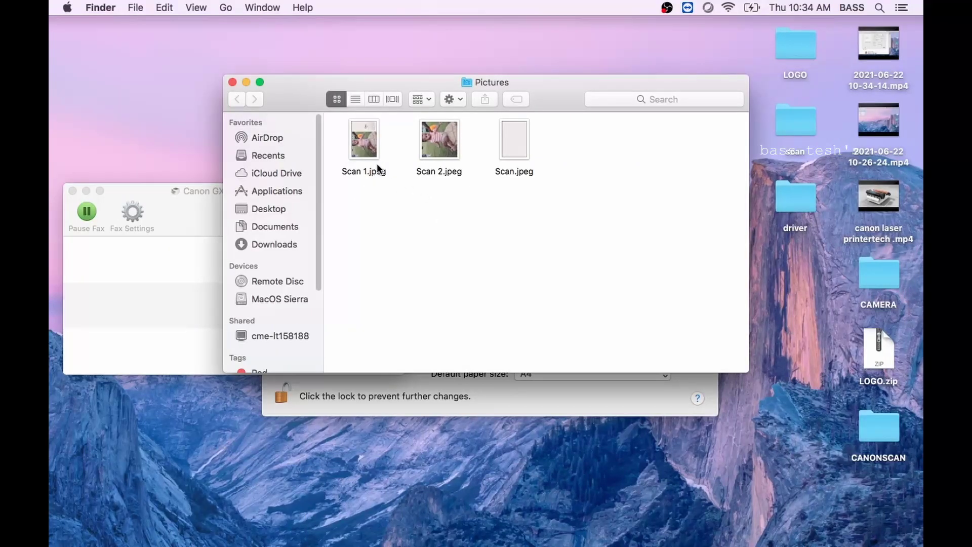
{"action": "double_click", "coordinate": [446, 150]}
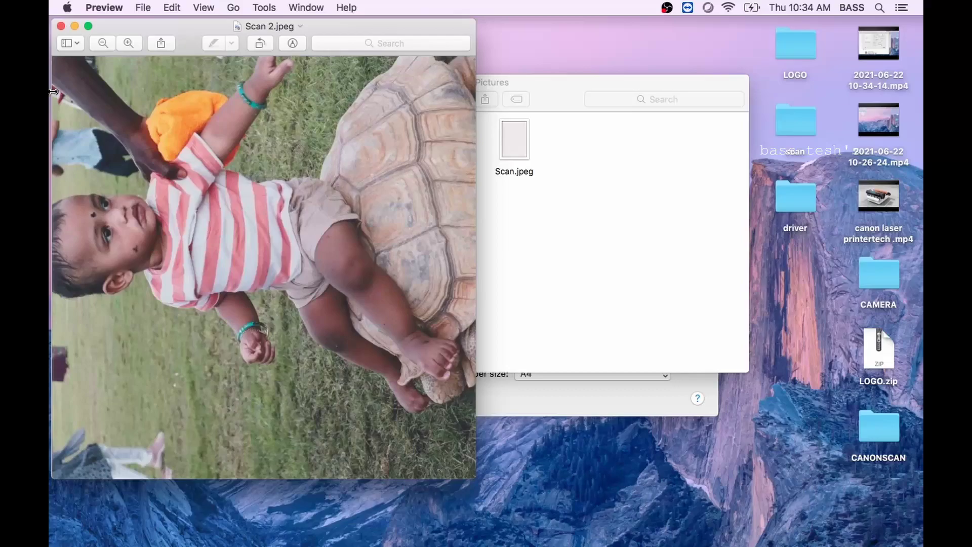
{"action": "left_click", "coordinate": [60, 25]}
{"action": "double_click", "coordinate": [364, 145]}
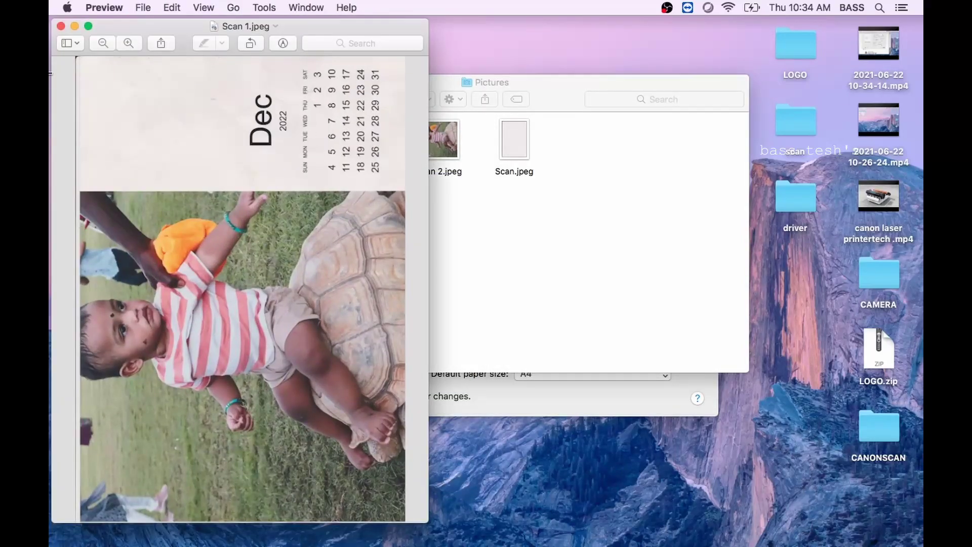
{"action": "left_click", "coordinate": [60, 26]}
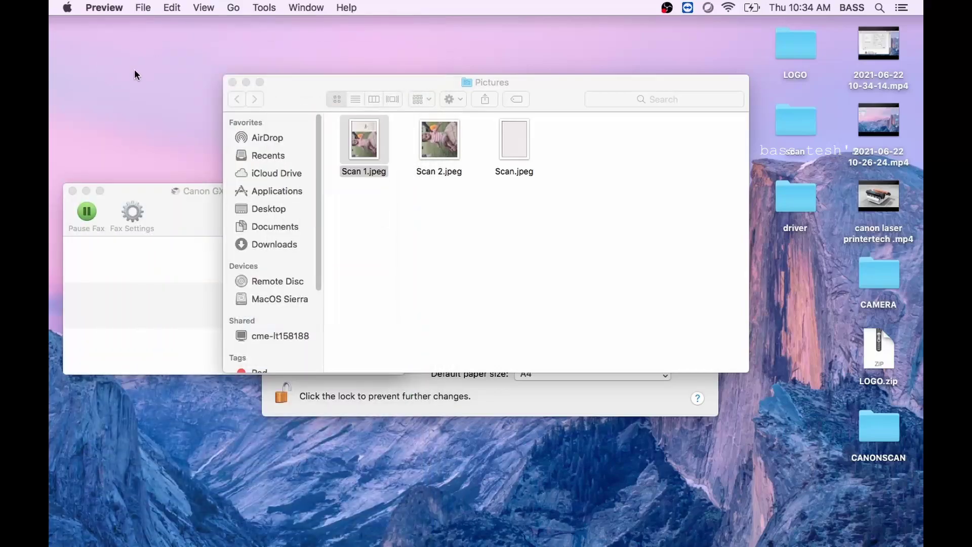
- Check the GX7000's ink supply levels in its printer settings and launch its webpage via More Info
{"action": "left_click", "coordinate": [232, 82]}
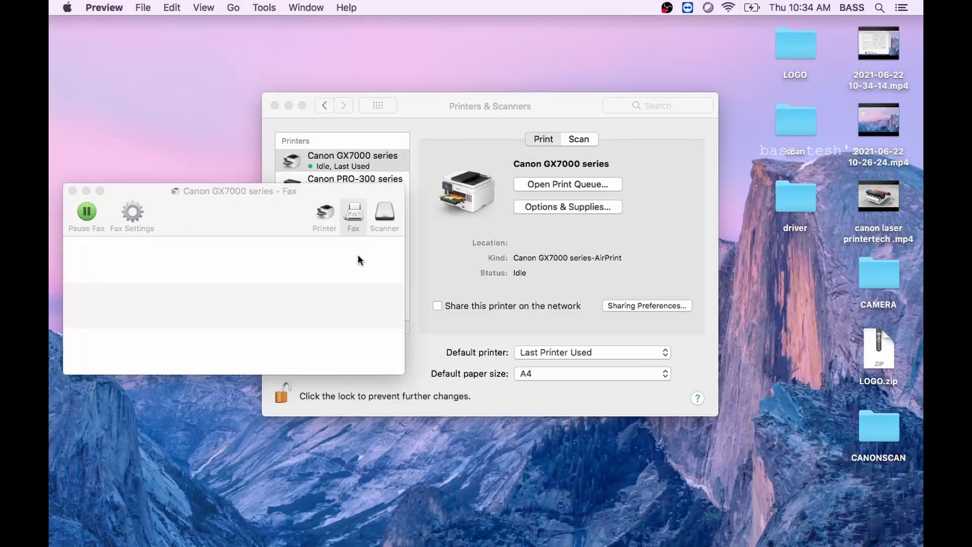
{"action": "left_click", "coordinate": [325, 217]}
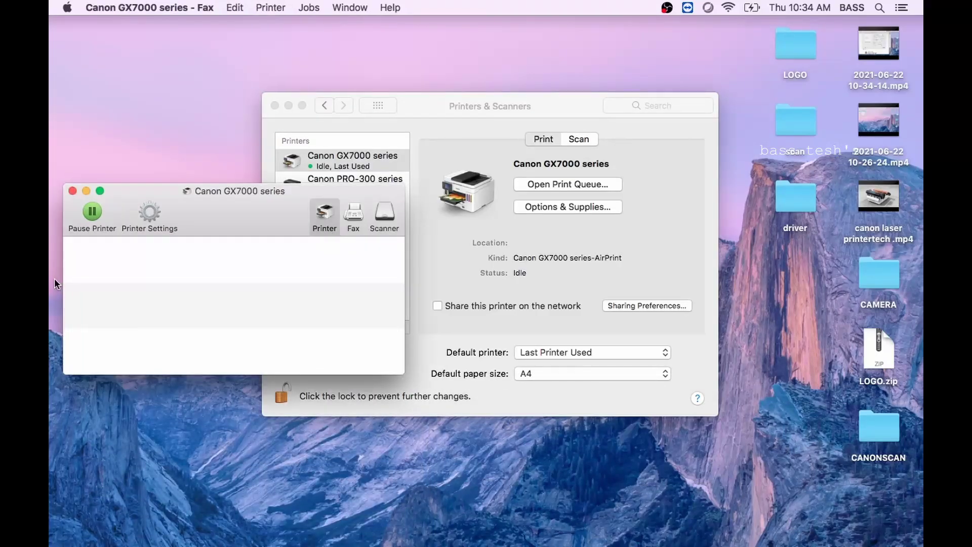
{"action": "left_click", "coordinate": [146, 223]}
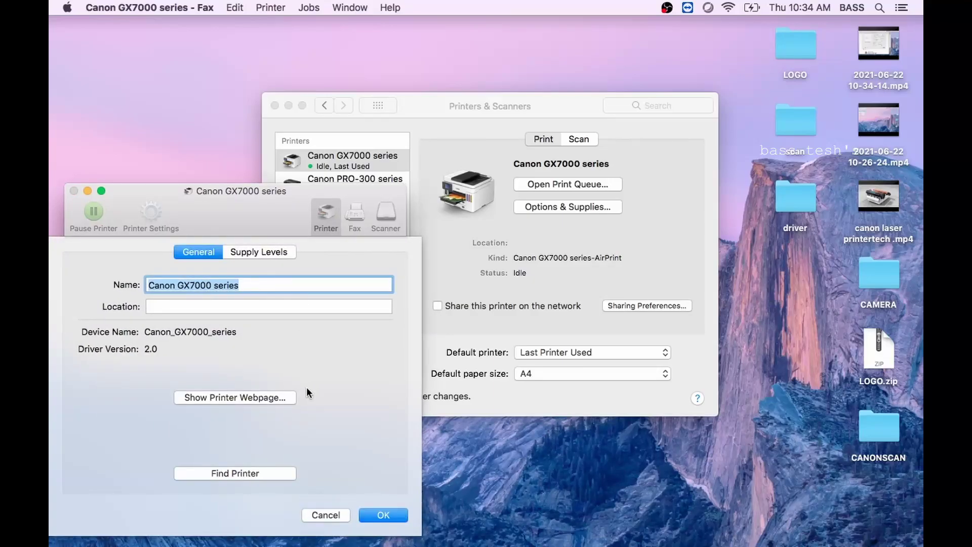
{"action": "left_click", "coordinate": [266, 252]}
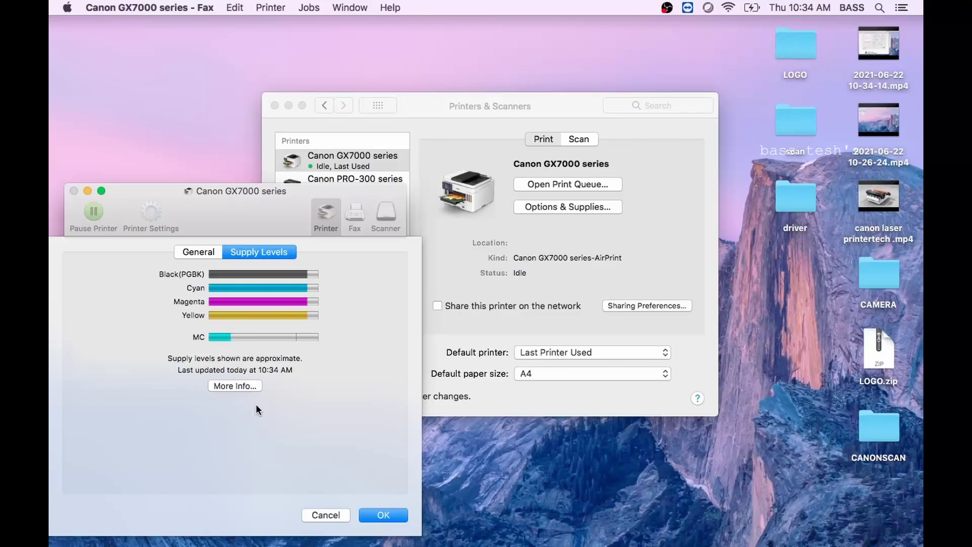
{"action": "left_click", "coordinate": [238, 386]}
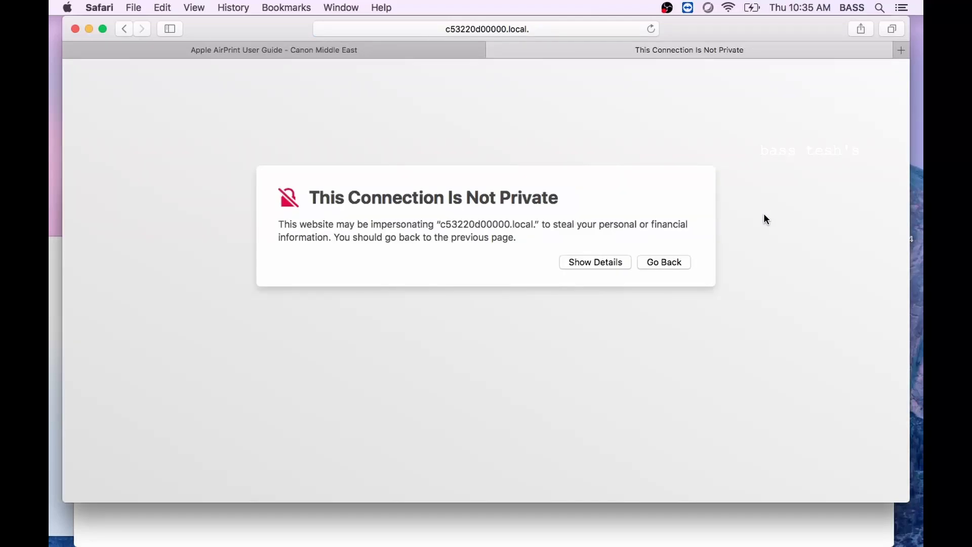
- Trust the printer's untrusted certificate so its Remote UI page loads in Safari
{"action": "left_click", "coordinate": [593, 263]}
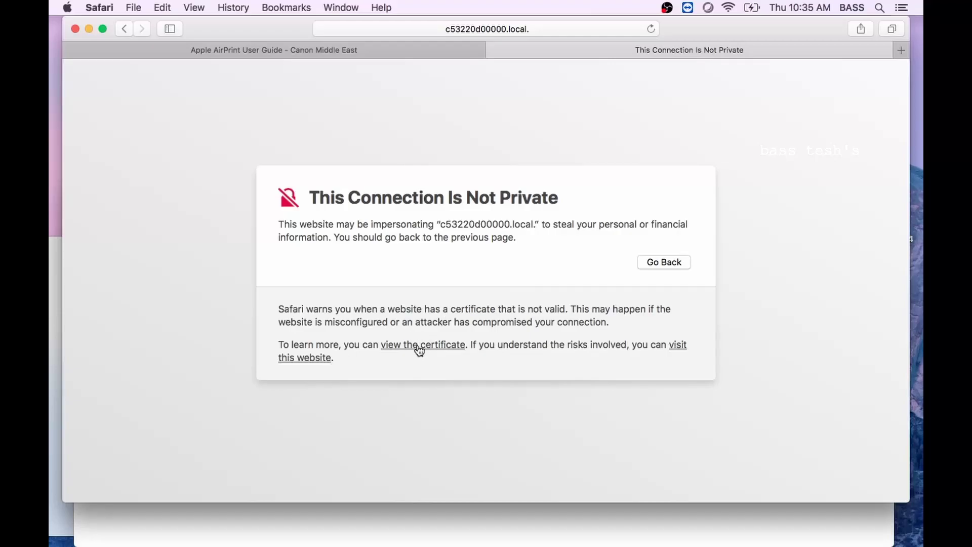
{"action": "left_click", "coordinate": [316, 358]}
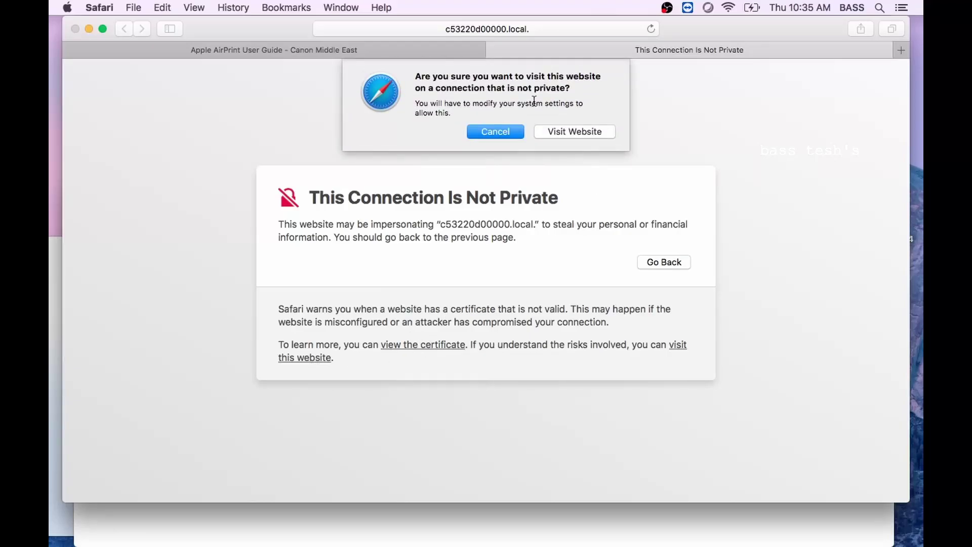
{"action": "left_click", "coordinate": [572, 131]}
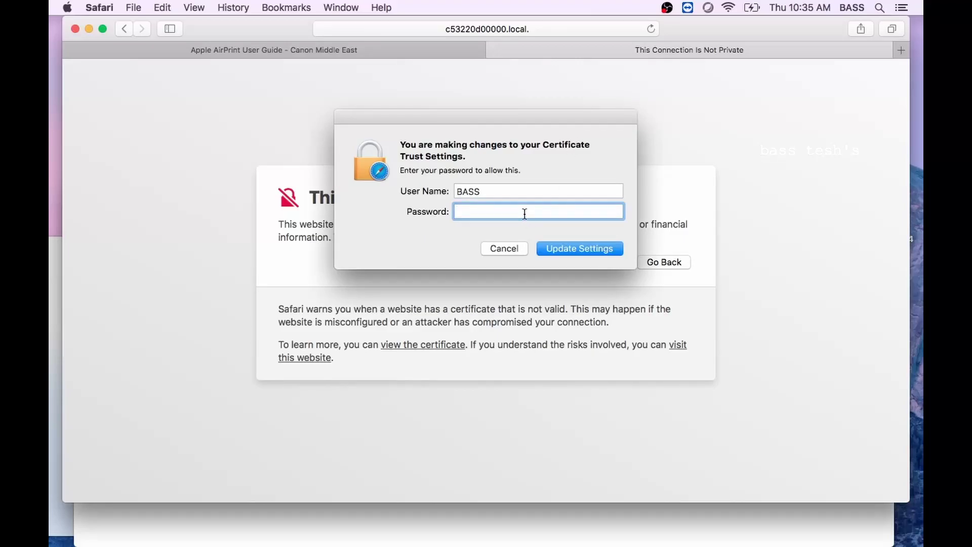
{"action": "type", "text": "****"}
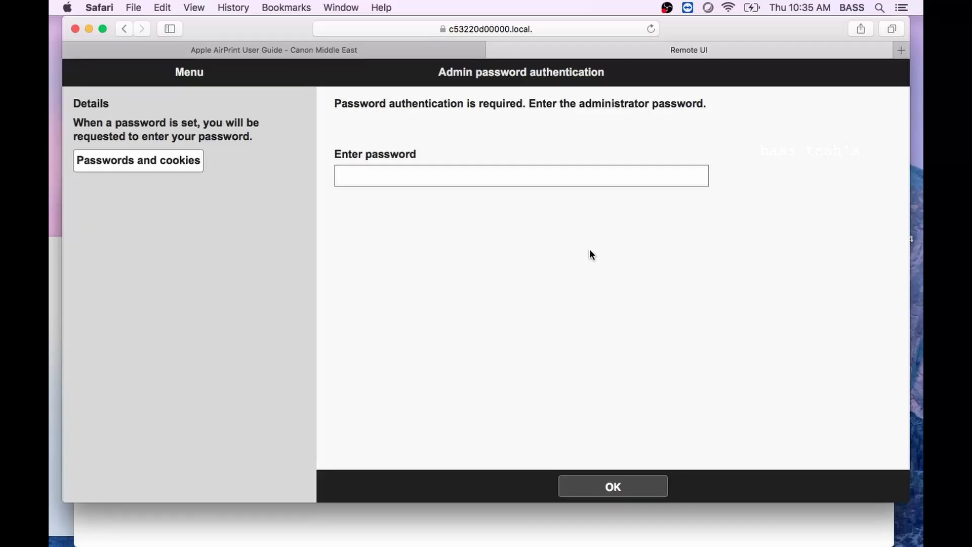
{"action": "type", "text": "7654321"}
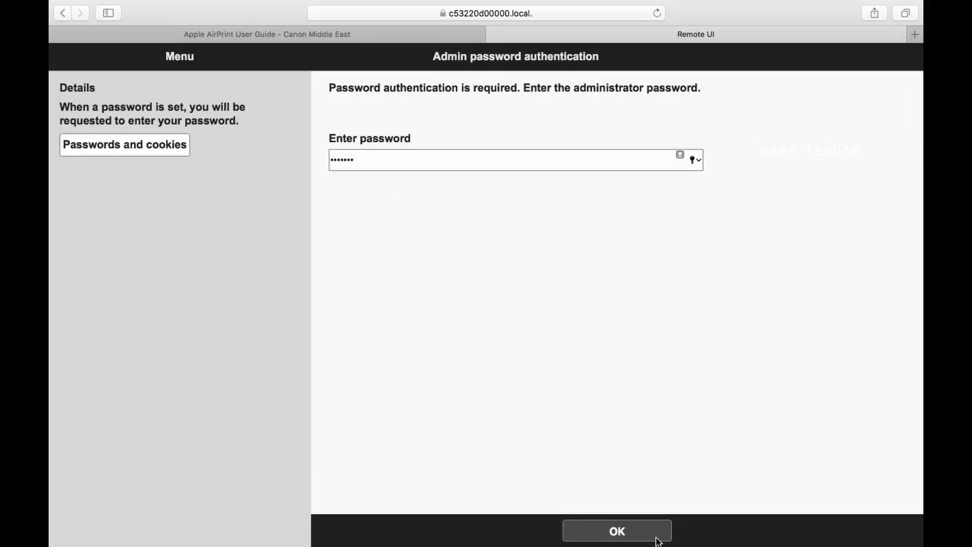
- Log in to Canon Remote UI with the administrator password to reach the printer status page
{"action": "left_click", "coordinate": [628, 531]}
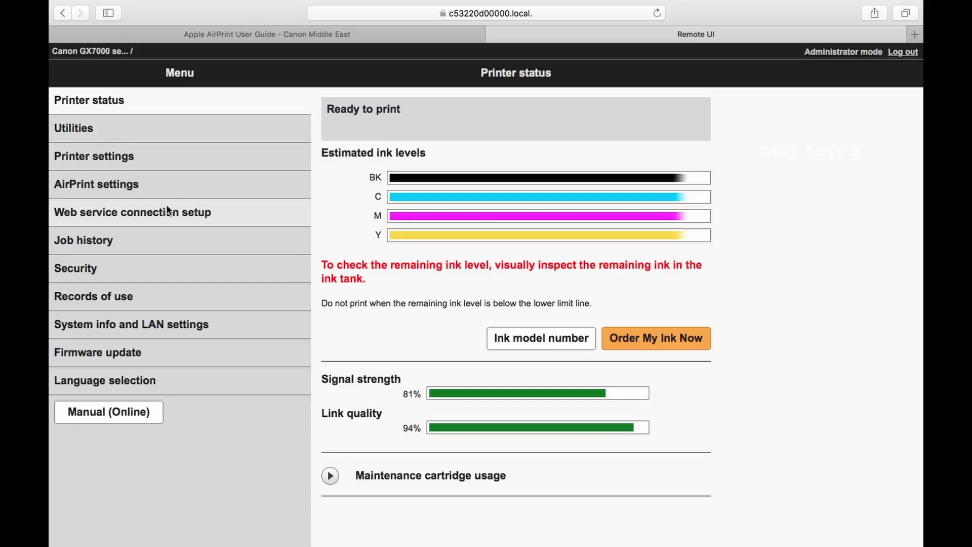
- Browse the Utilities, Printer settings, AirPrint settings and Job history sections of the admin menu
{"action": "left_click", "coordinate": [140, 132]}
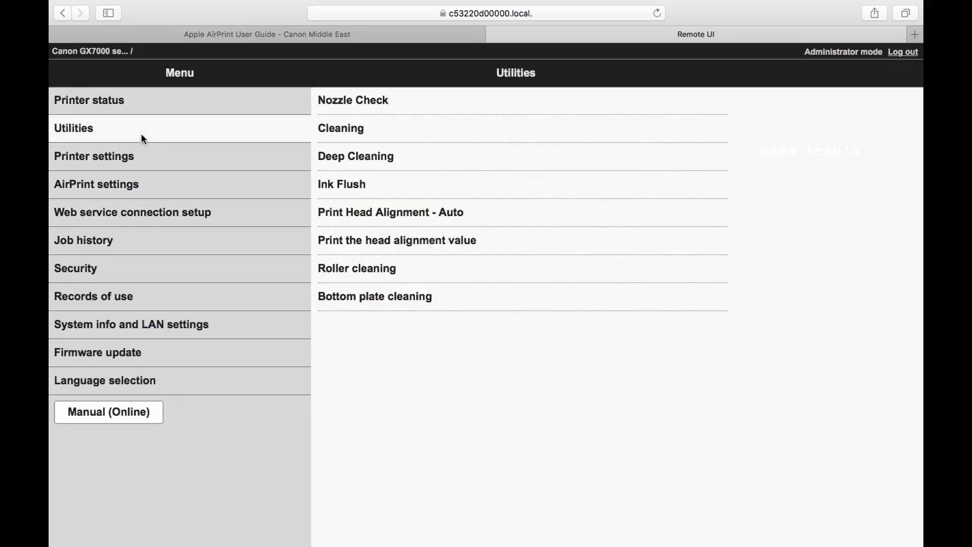
{"action": "left_click", "coordinate": [146, 156]}
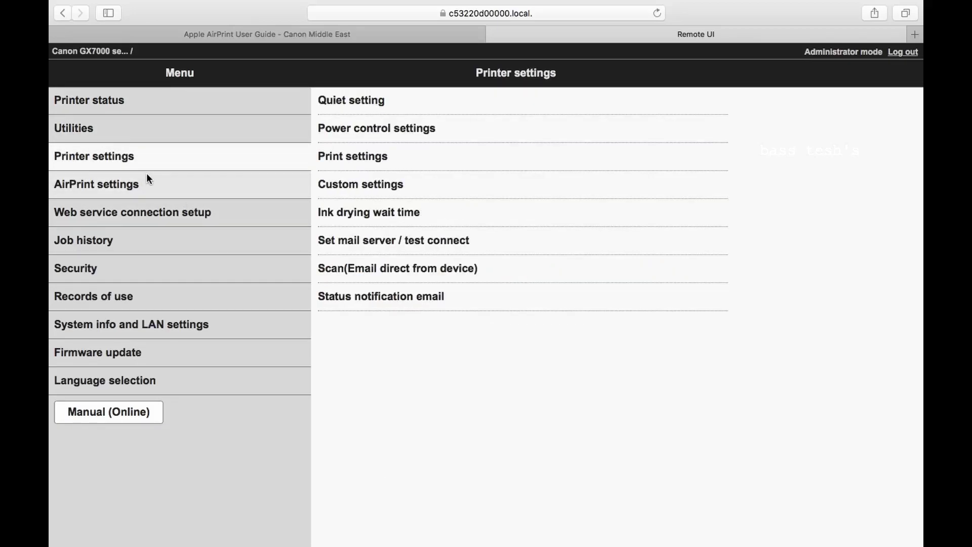
{"action": "left_click", "coordinate": [147, 177]}
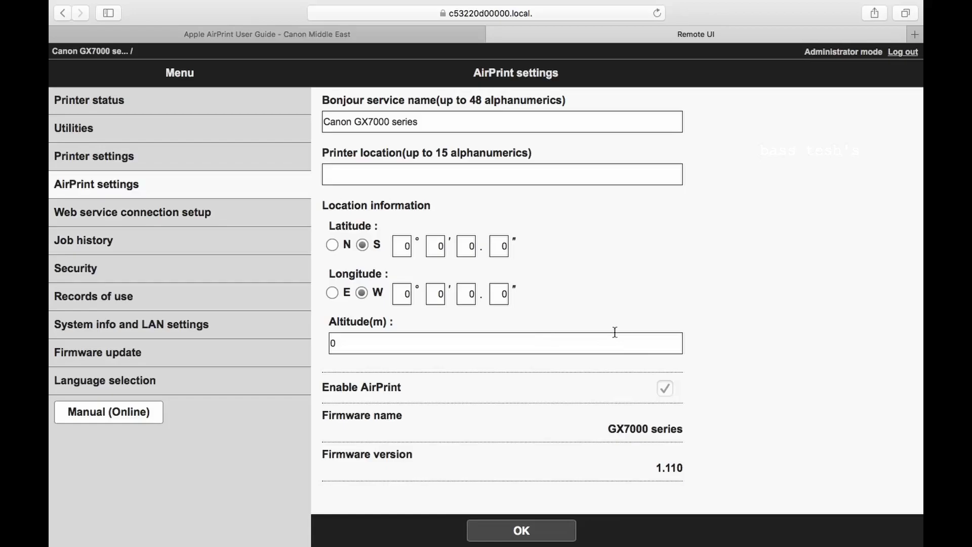
{"action": "left_click", "coordinate": [141, 242]}
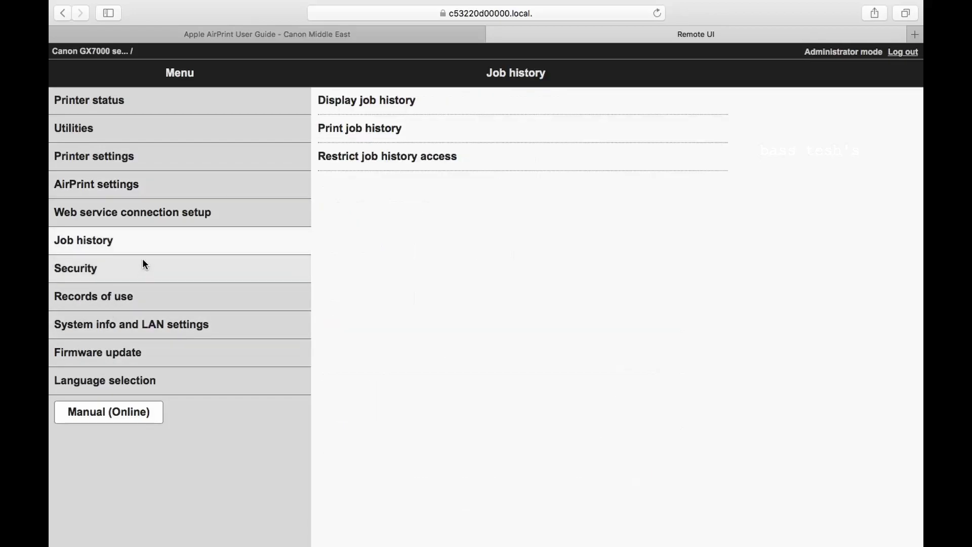
- Browse Records of use, System info and LAN settings, Firmware update, ending on Language selection
{"action": "left_click", "coordinate": [156, 301]}
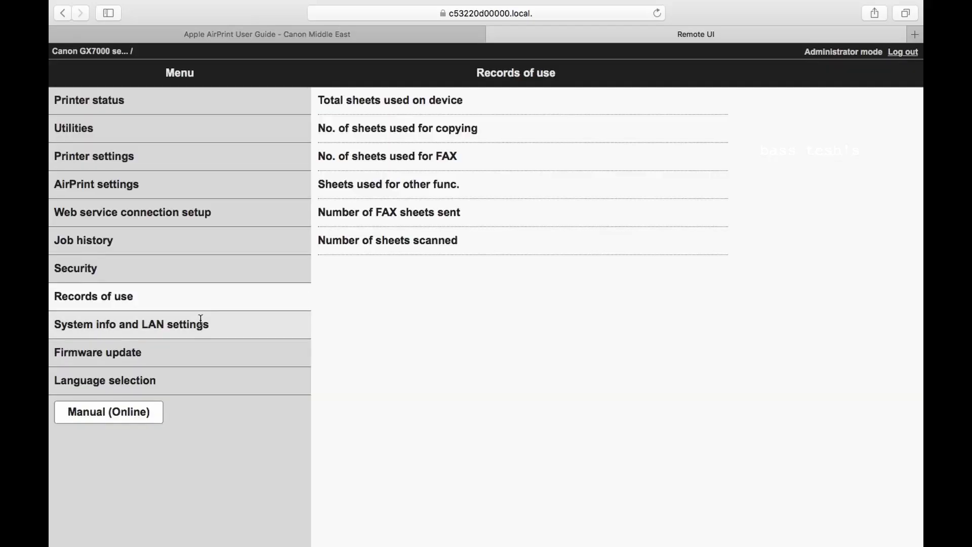
{"action": "left_click", "coordinate": [175, 331]}
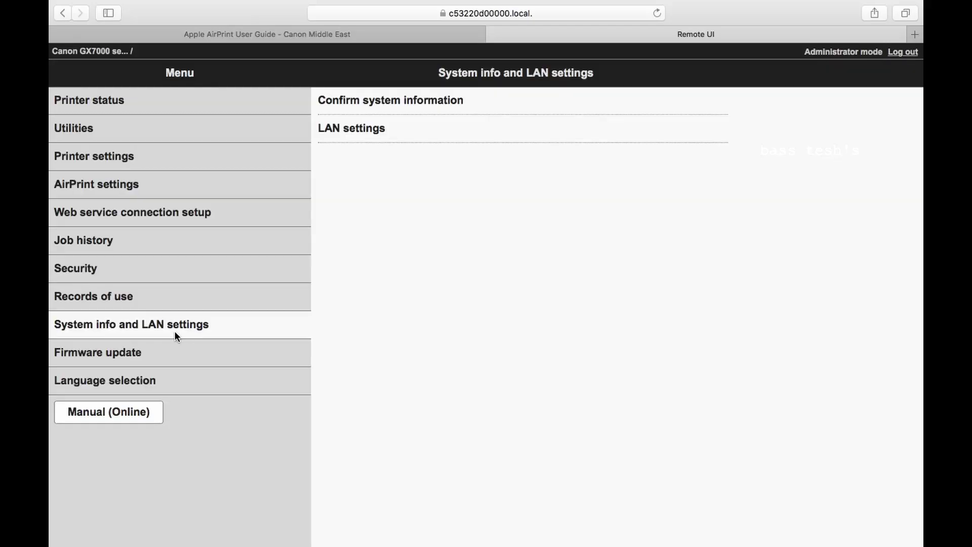
{"action": "left_click", "coordinate": [159, 352]}
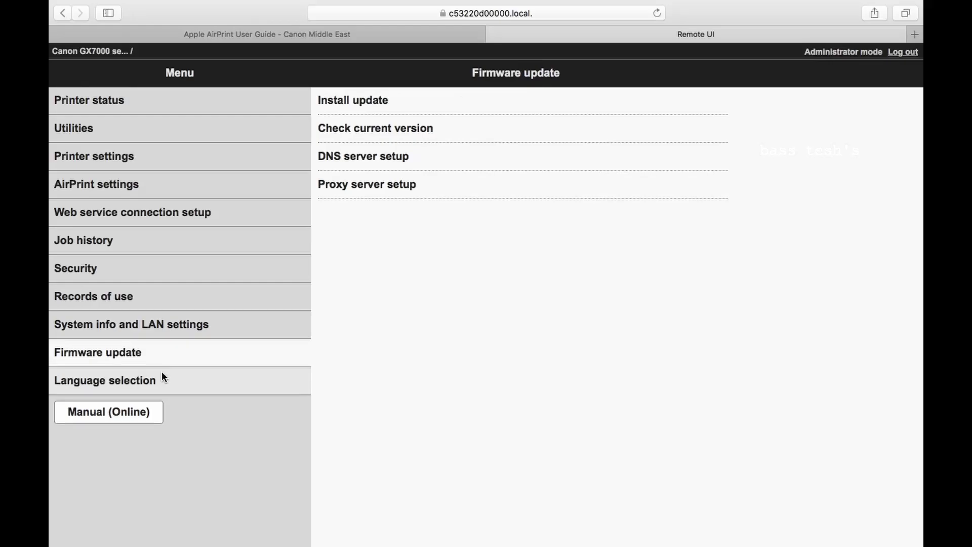
{"action": "left_click", "coordinate": [160, 379]}
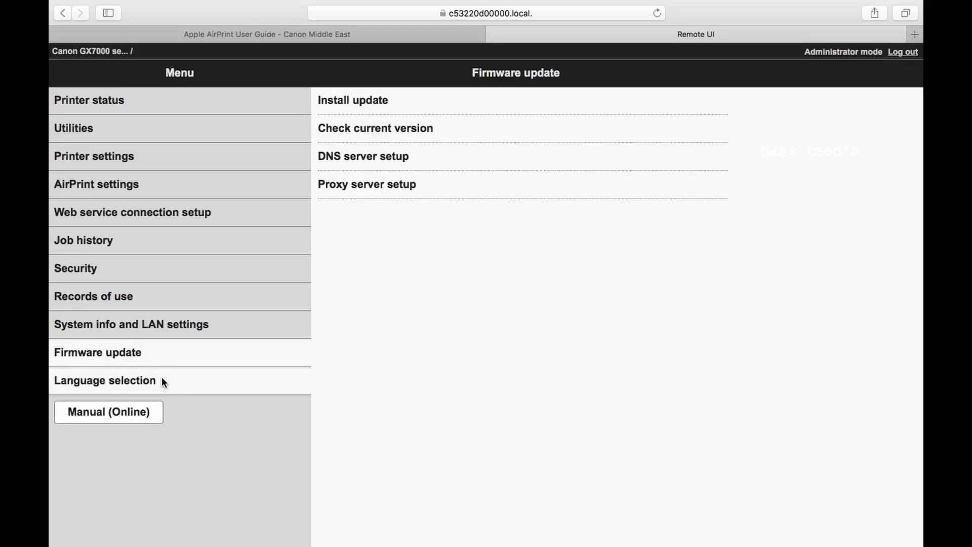